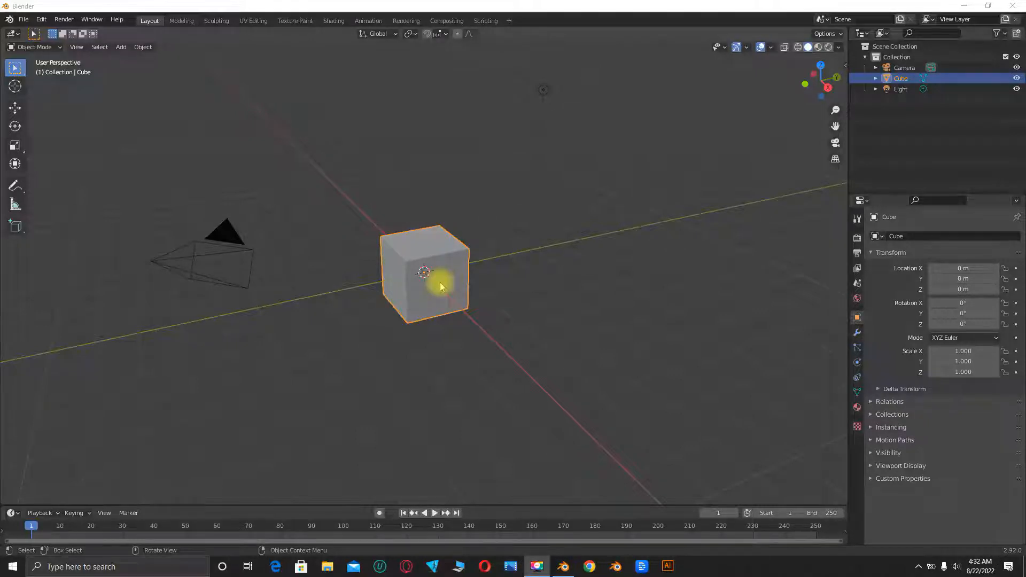
# - Switch the cube to Edit Mode and widen the toolbar so the tool names are shown
pyautogui.press('Tab')
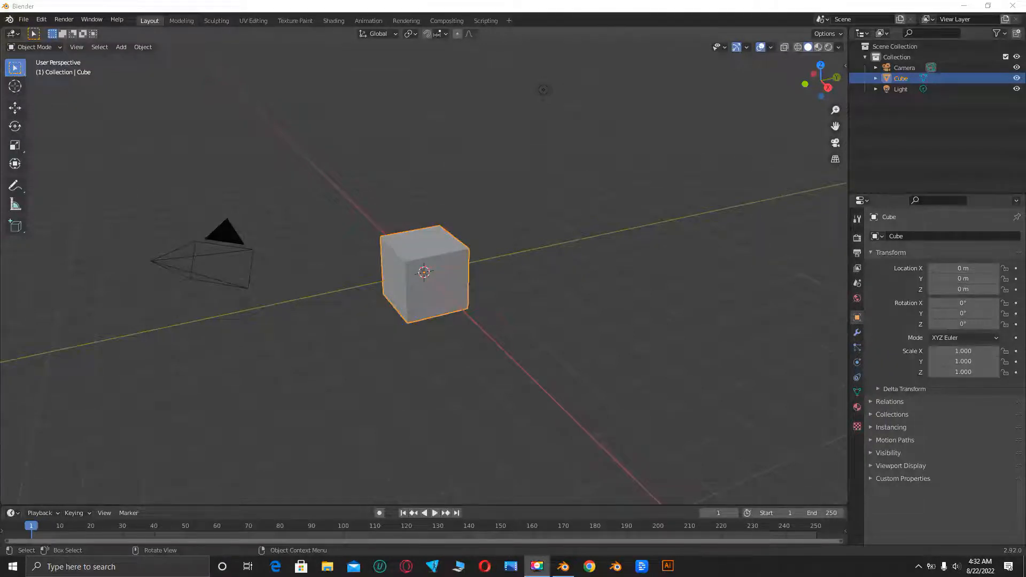
pyautogui.click(33, 47)
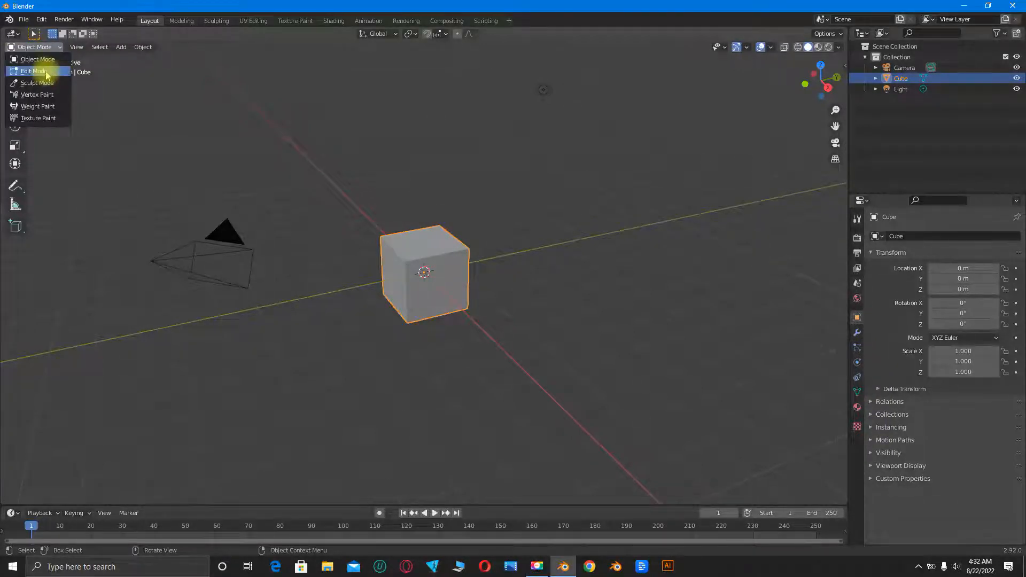
pyautogui.click(46, 72)
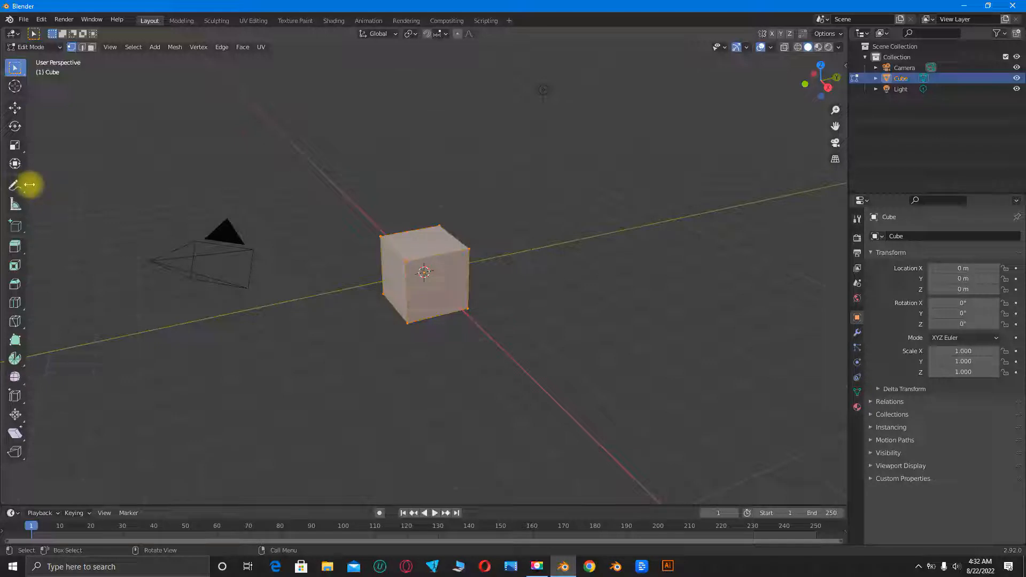
pyautogui.moveTo(30, 184); pyautogui.dragTo(67, 189)
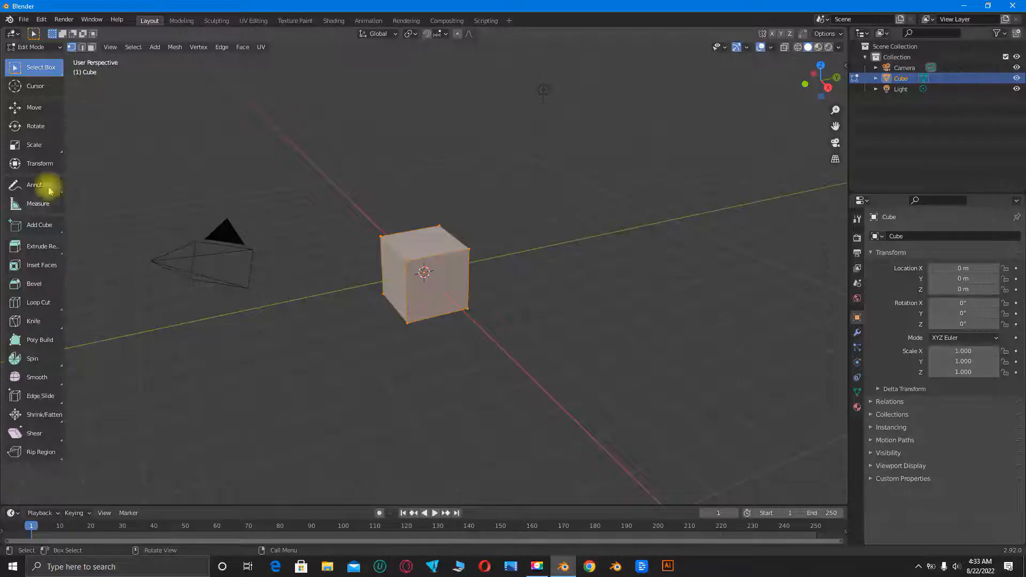
# - Activate the Extrude Region tool and look through the extrude variants grouped with it
pyautogui.click(63, 259)
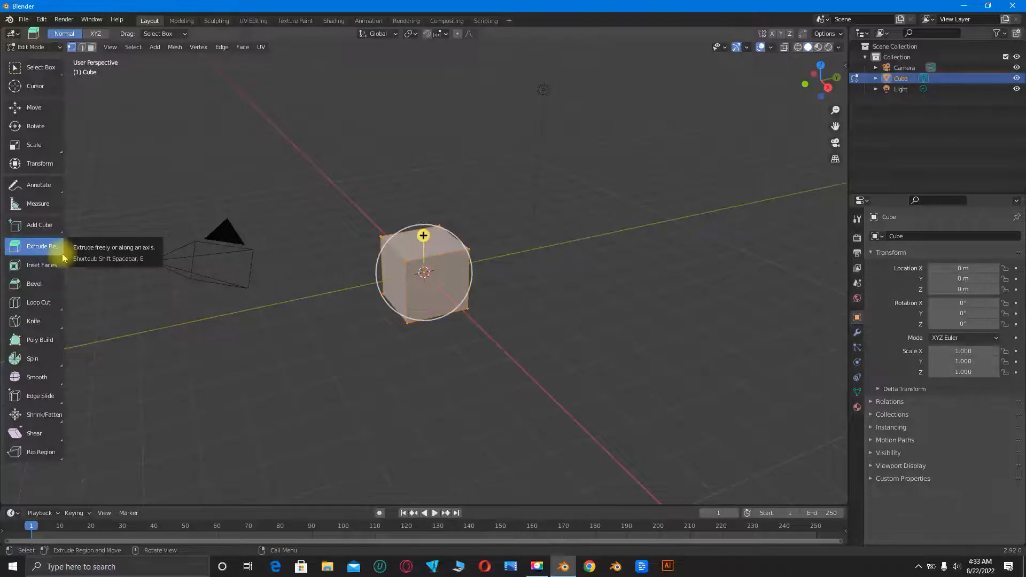
pyautogui.click(63, 258)
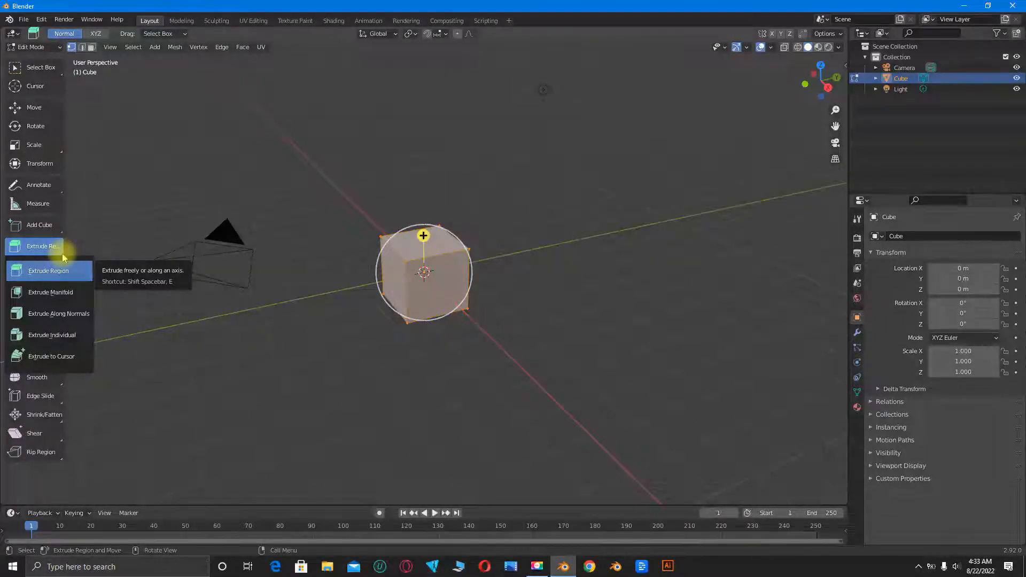
pyautogui.click(63, 258)
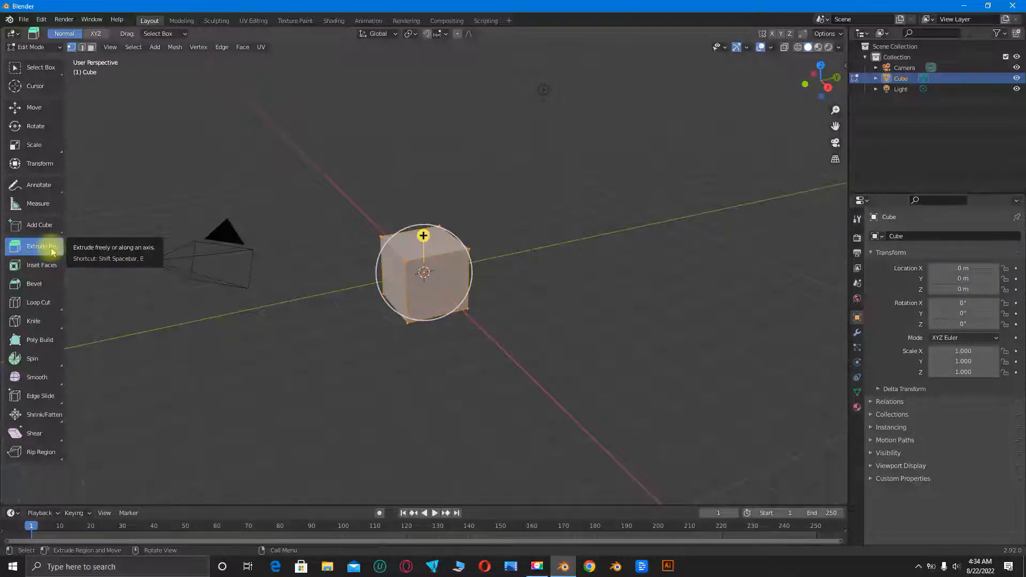
# - Clear the selection, then select only the cube's positive X face in face select mode
pyautogui.click(440, 288)
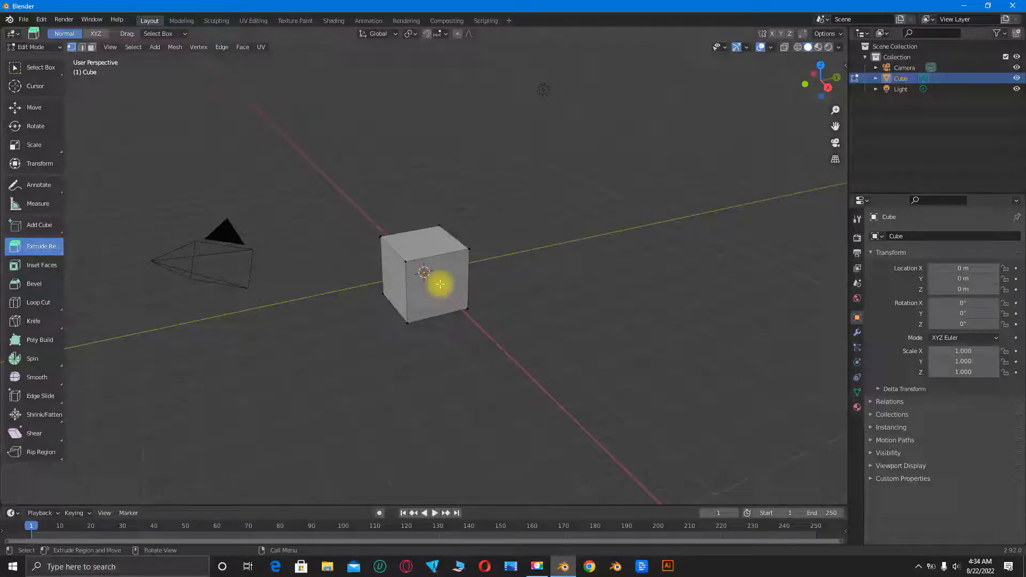
pyautogui.click(92, 49)
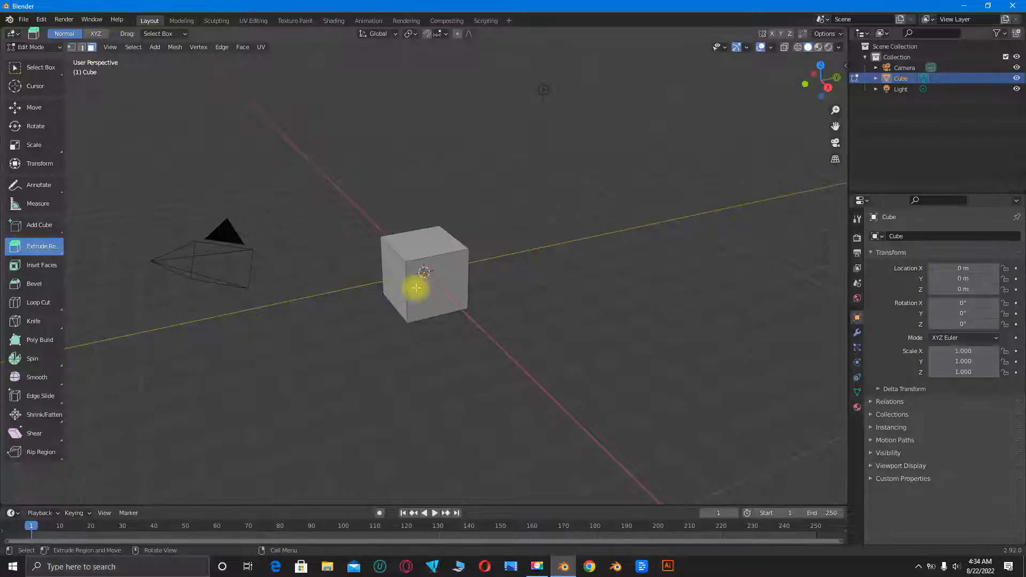
pyautogui.click(29, 67)
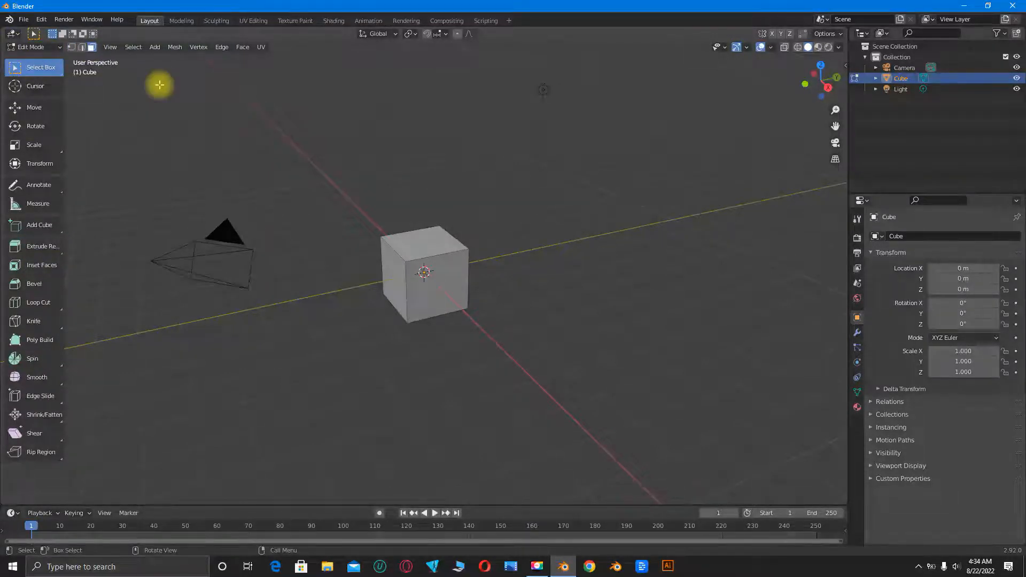
pyautogui.click(425, 291)
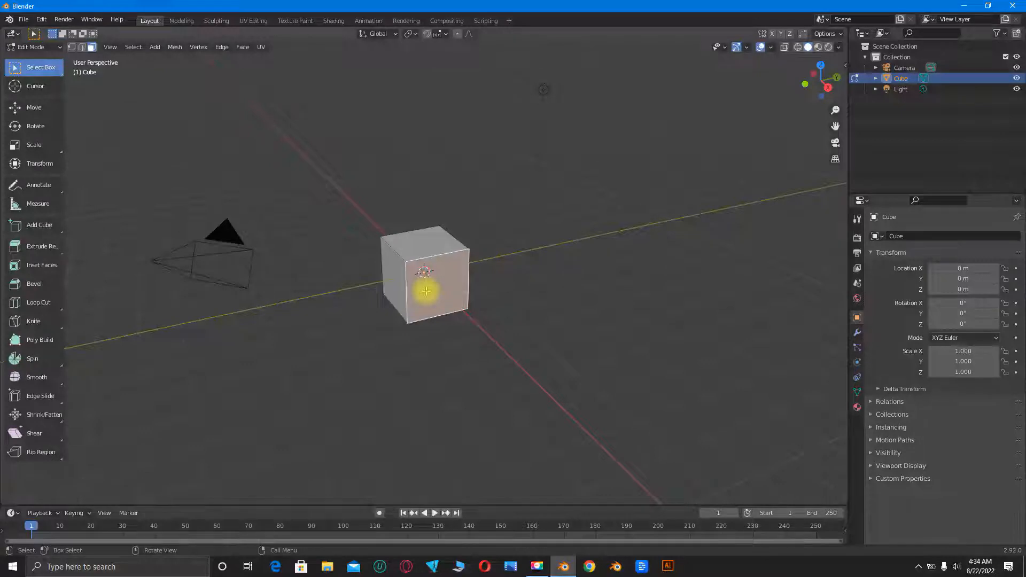
# - Extrude the selected positive X face about 1.46 m outward along its normal with Extrude Region
pyautogui.click(55, 249)
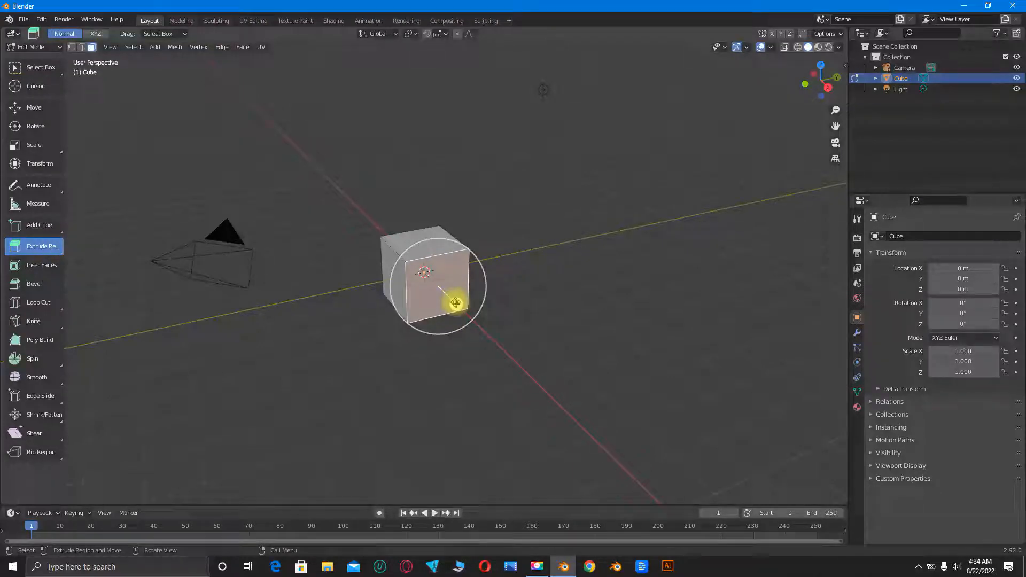
pyautogui.moveTo(456, 303); pyautogui.dragTo(497, 282, button='middle')
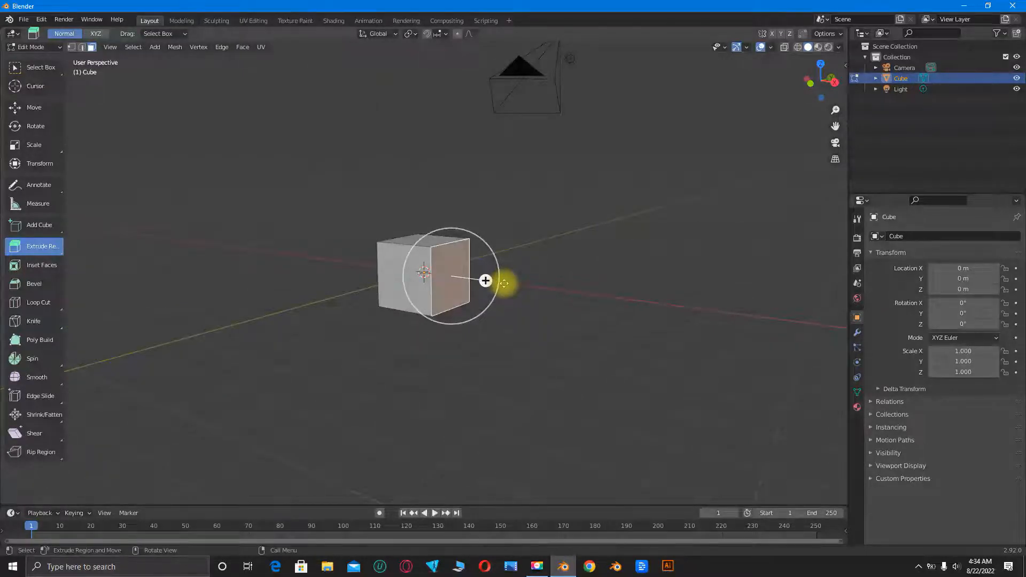
pyautogui.moveTo(504, 283); pyautogui.dragTo(533, 306)
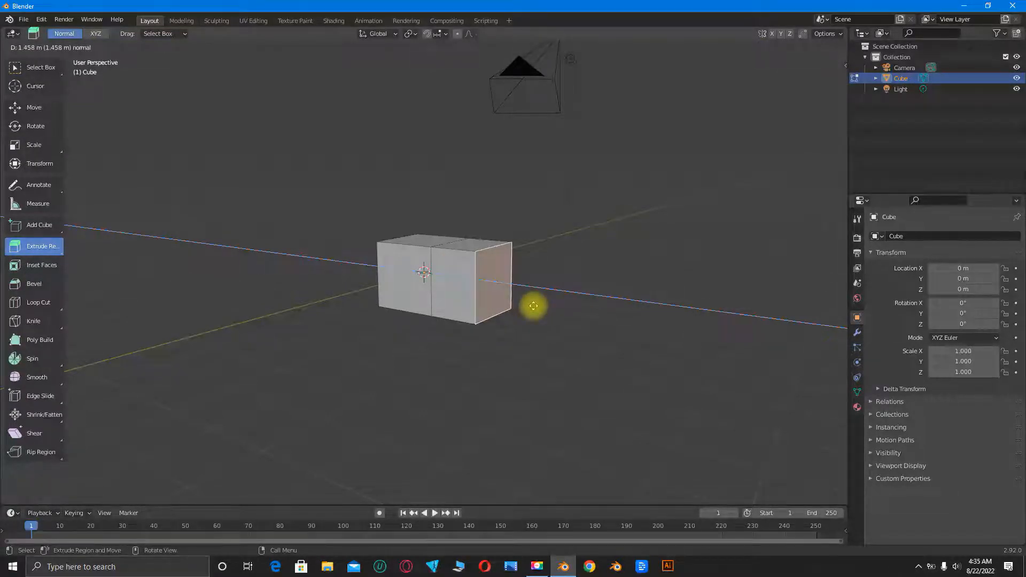
pyautogui.click(533, 305)
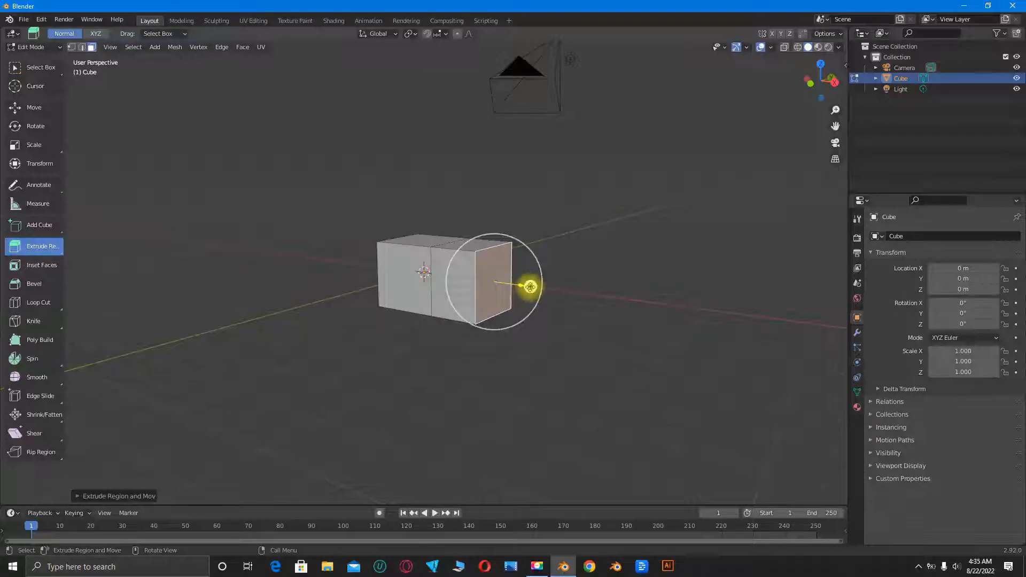
# - Extrude the original cube's negative Y face outward along its normal to form a second arm
pyautogui.click(406, 286)
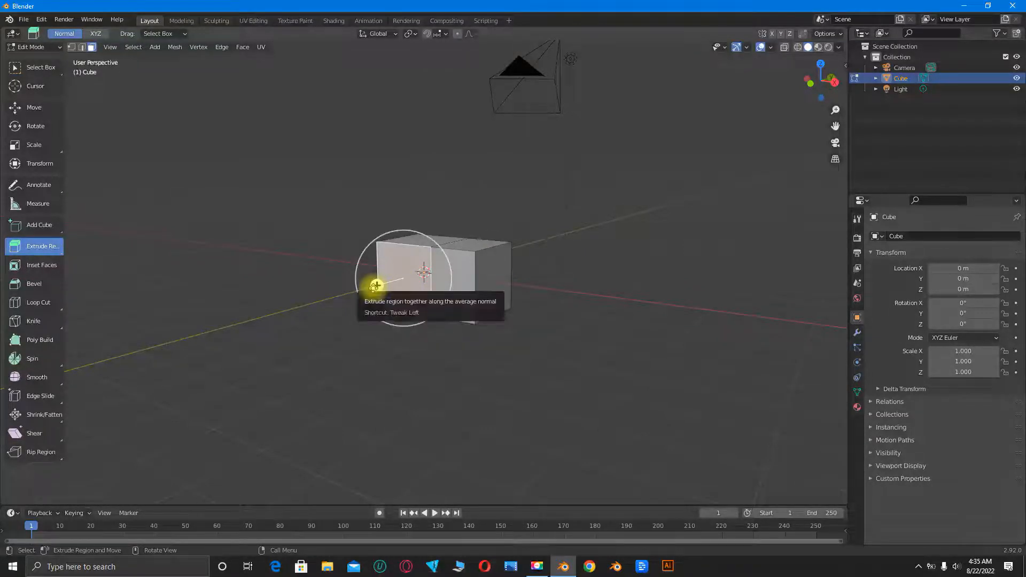
pyautogui.moveTo(376, 285); pyautogui.dragTo(317, 327)
pyautogui.moveTo(317, 327); pyautogui.dragTo(442, 268, button='middle')
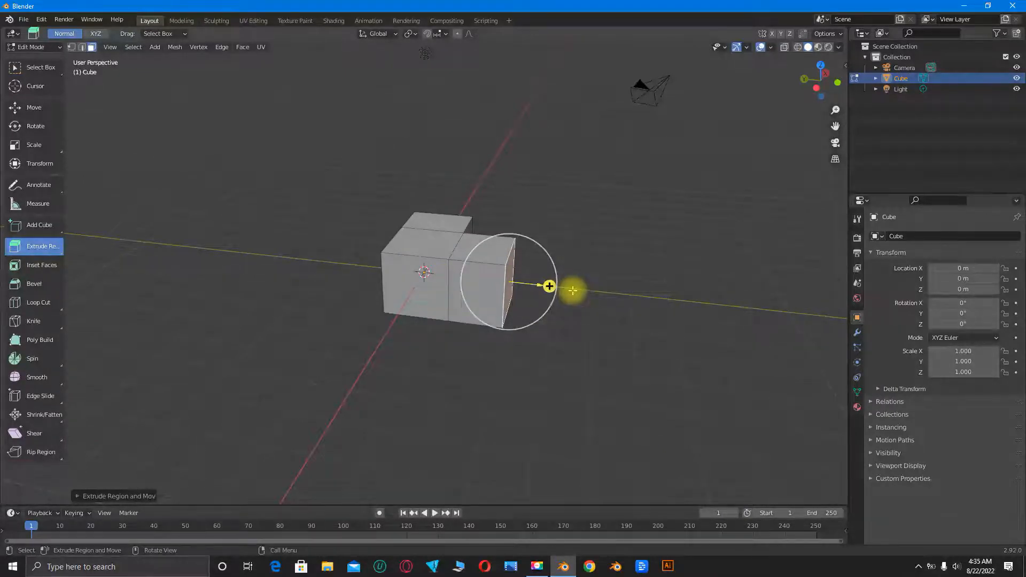
pyautogui.moveTo(572, 291); pyautogui.dragTo(435, 291, button='middle')
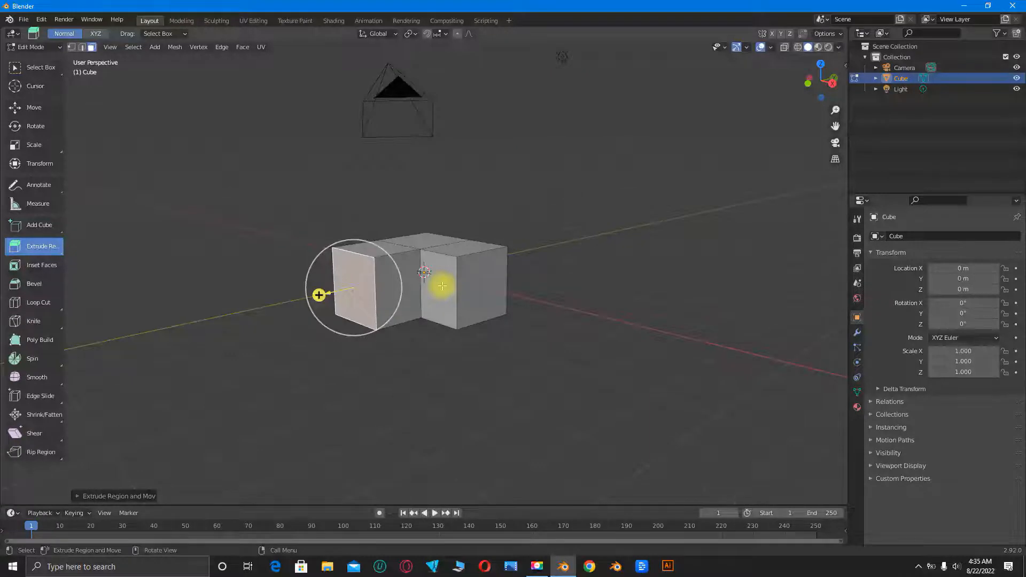
# - Start an extrusion on the end face of the X-direction arm and cancel its offset
pyautogui.scroll(5, 442, 286)
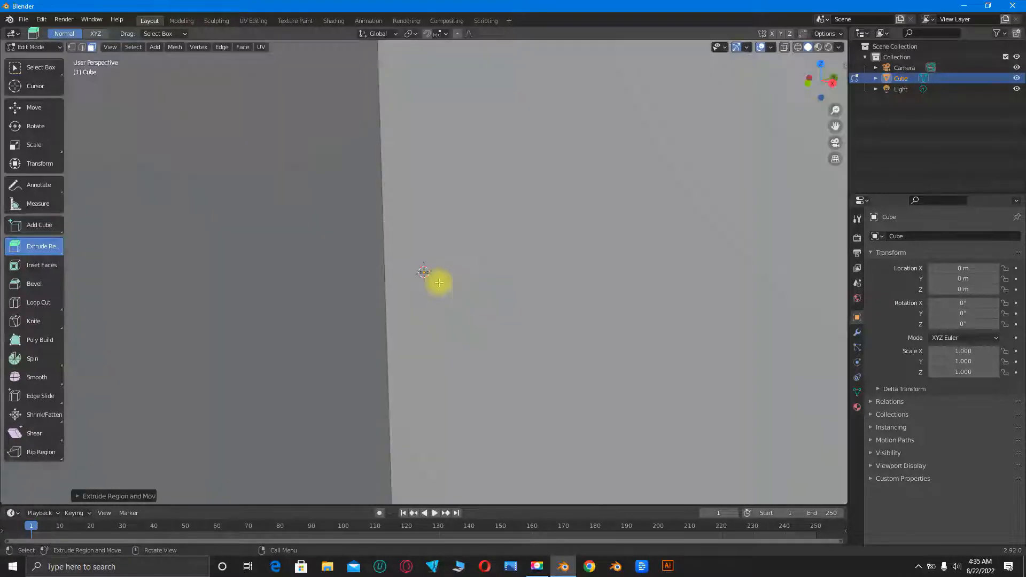
pyautogui.scroll(-5, 439, 282)
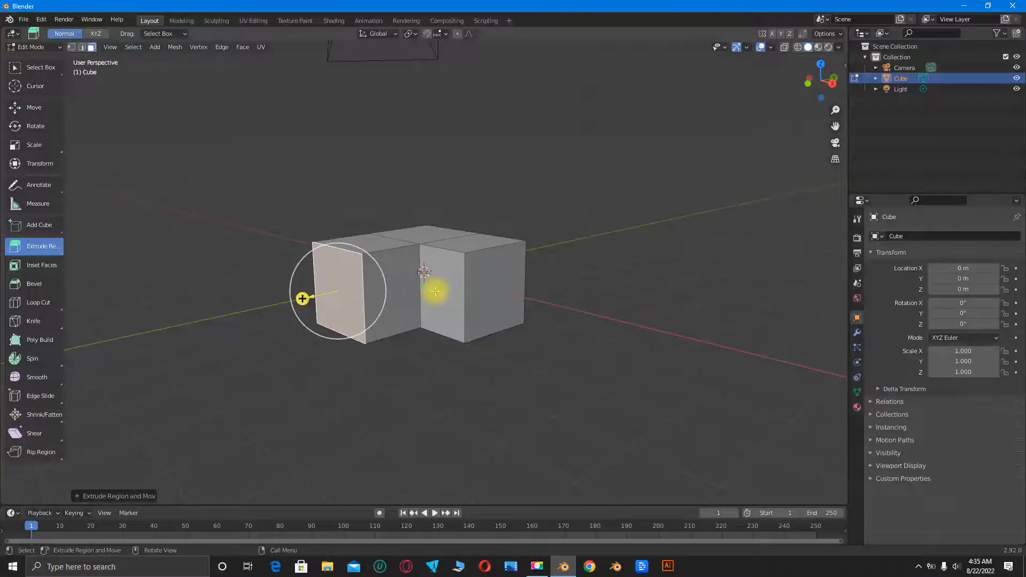
pyautogui.click(490, 309)
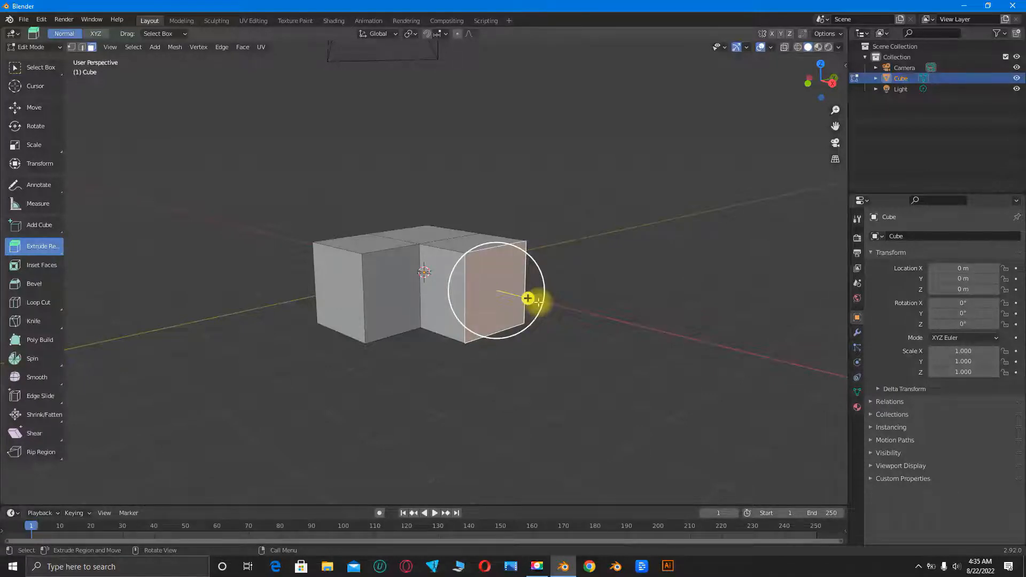
pyautogui.click(537, 302)
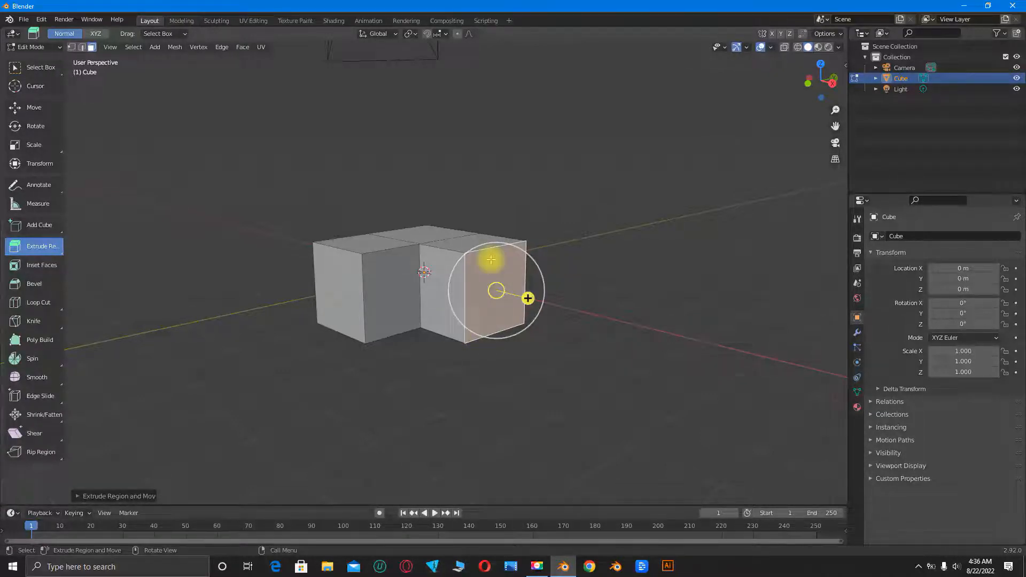
pyautogui.scroll(-1, 513, 295)
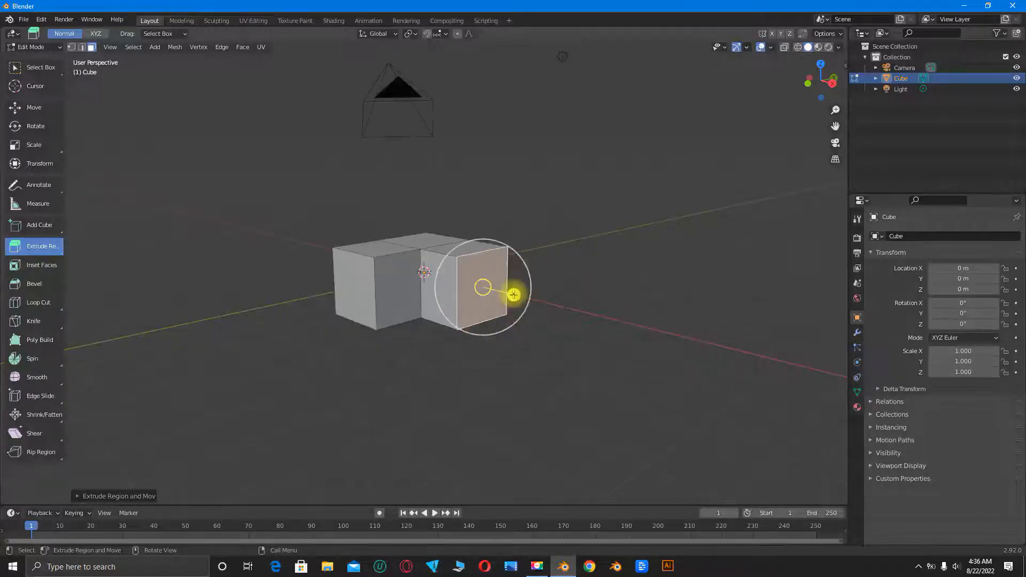
# - Extrude the cube's positive Y face with its offset cancelled, and move that face slightly outward along the Y axis
pyautogui.moveTo(513, 294); pyautogui.dragTo(419, 278, button='middle')
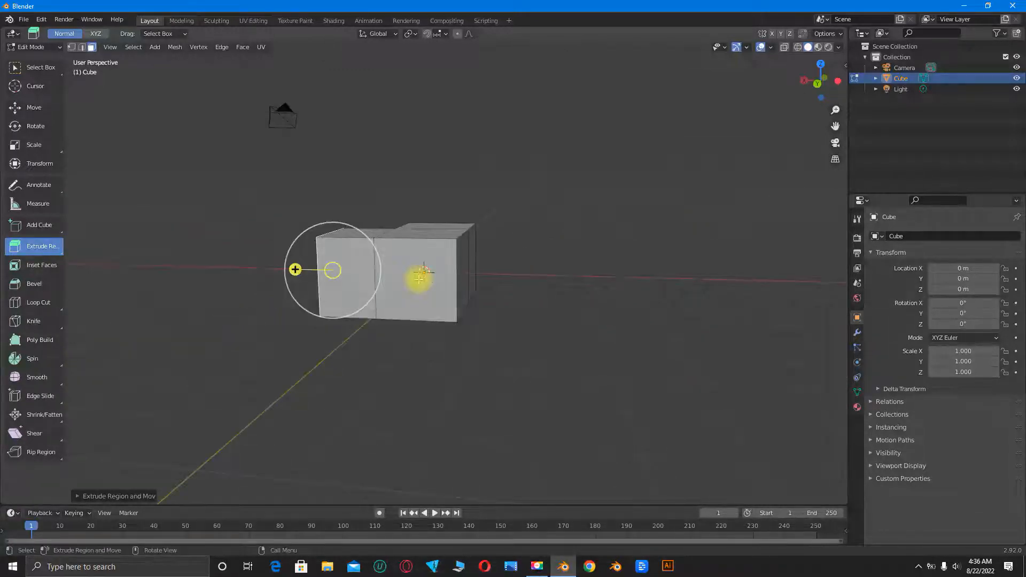
pyautogui.click(419, 278)
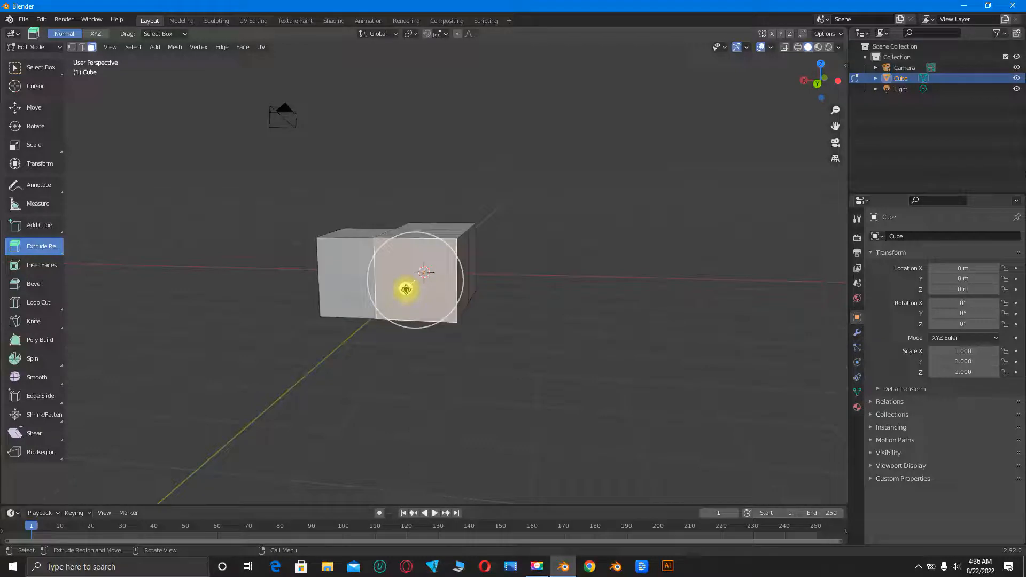
pyautogui.moveTo(391, 363); pyautogui.dragTo(463, 360, button='middle')
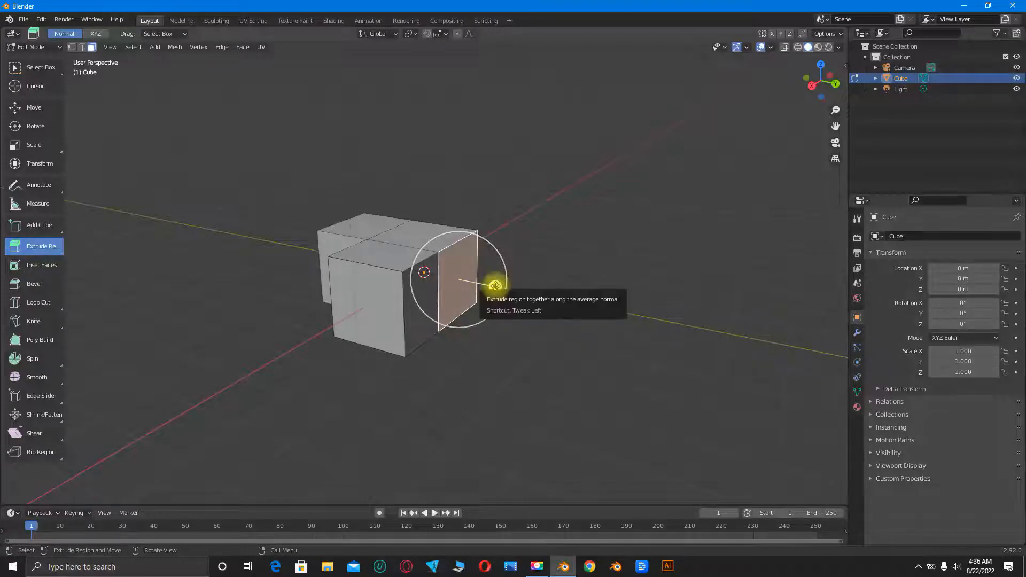
pyautogui.click(496, 286)
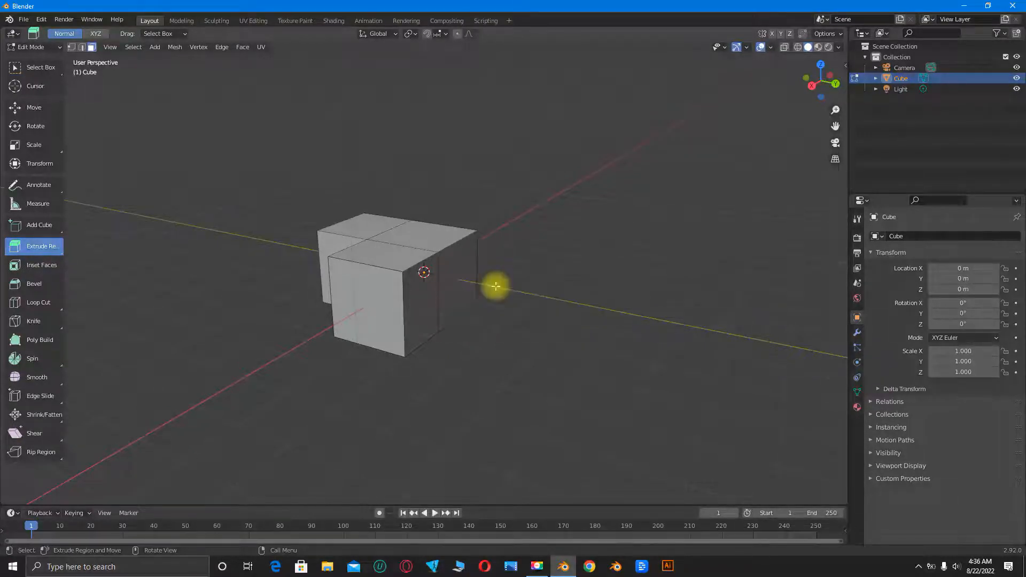
pyautogui.click(460, 274)
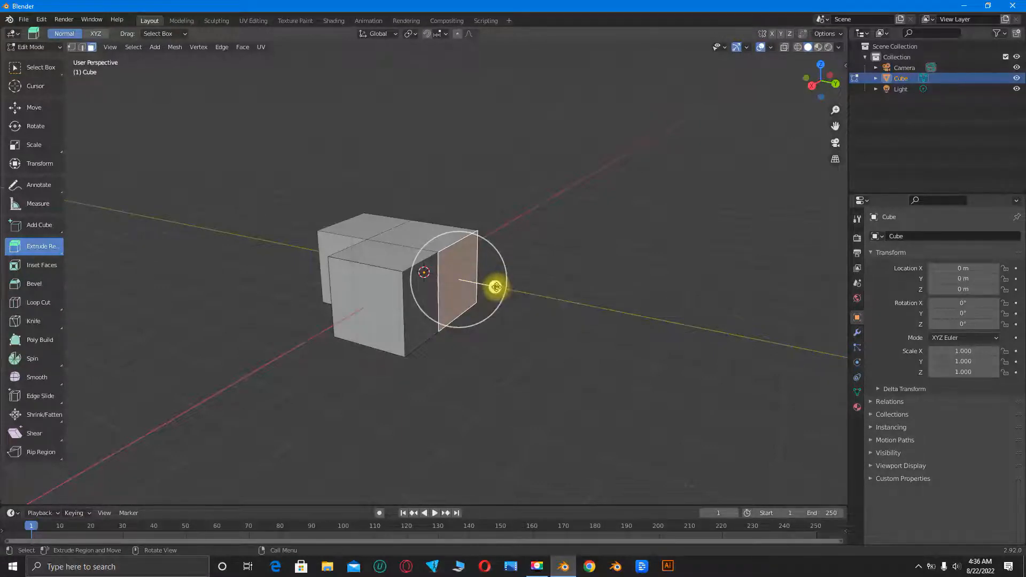
pyautogui.moveTo(495, 287); pyautogui.dragTo(544, 316)
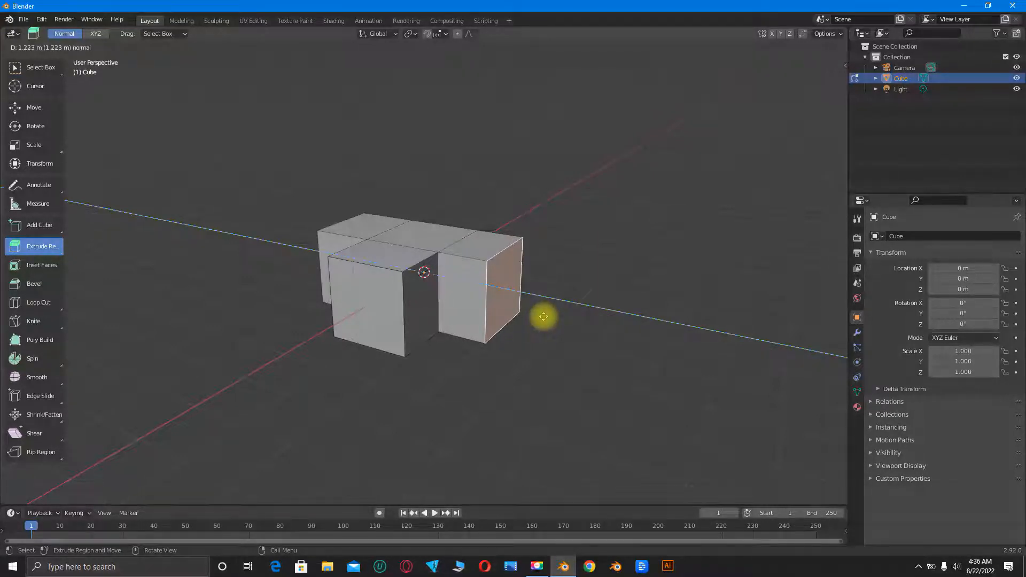
pyautogui.press('Escape')
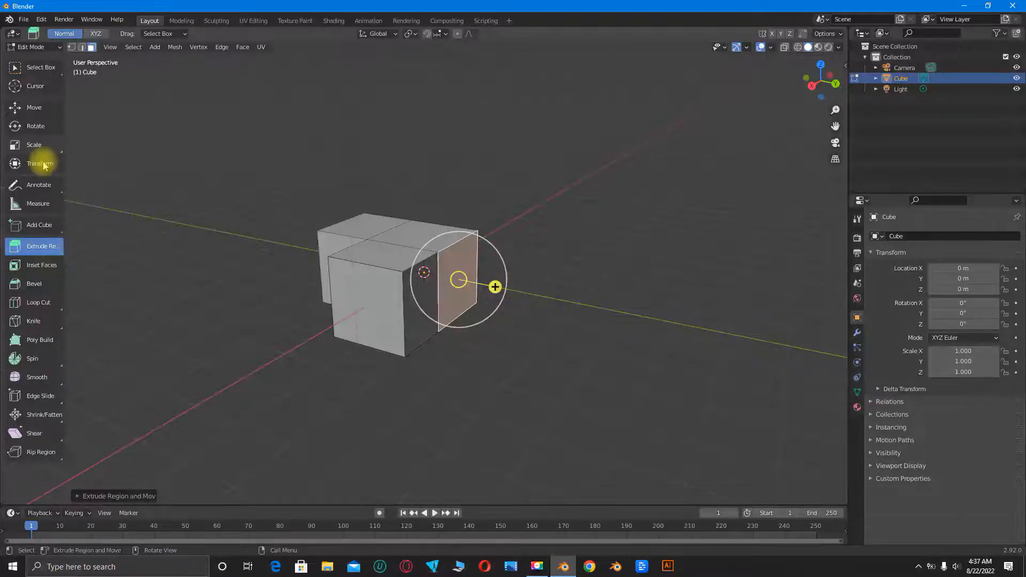
pyautogui.click(35, 108)
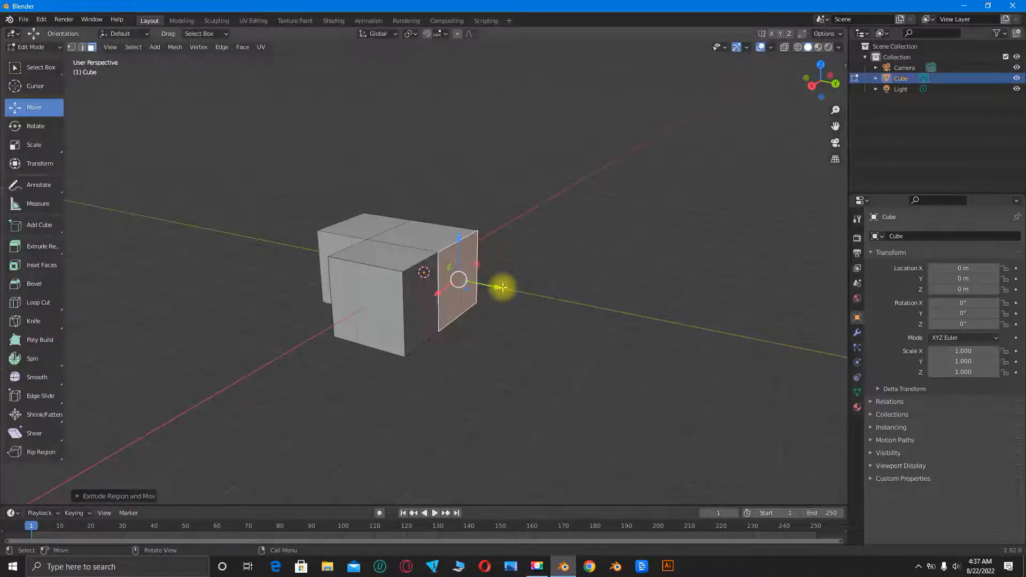
pyautogui.moveTo(502, 287)
pyautogui.mouseDown()
pyautogui.moveTo(568, 324)
pyautogui.moveTo(508, 288)
pyautogui.mouseUp()
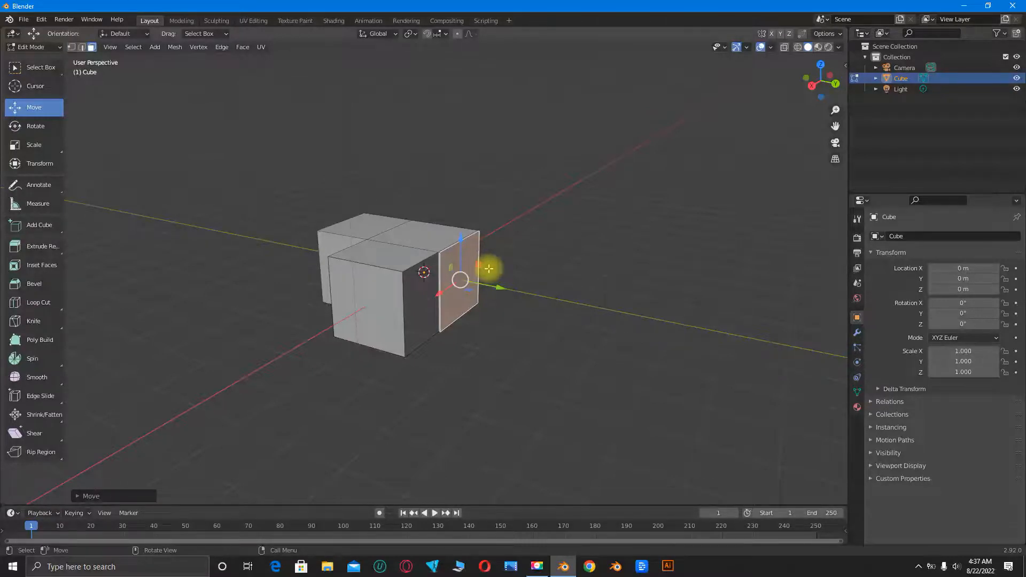
# - Look through the variants grouped under the Scale and Loop Cut tools
pyautogui.click(63, 154)
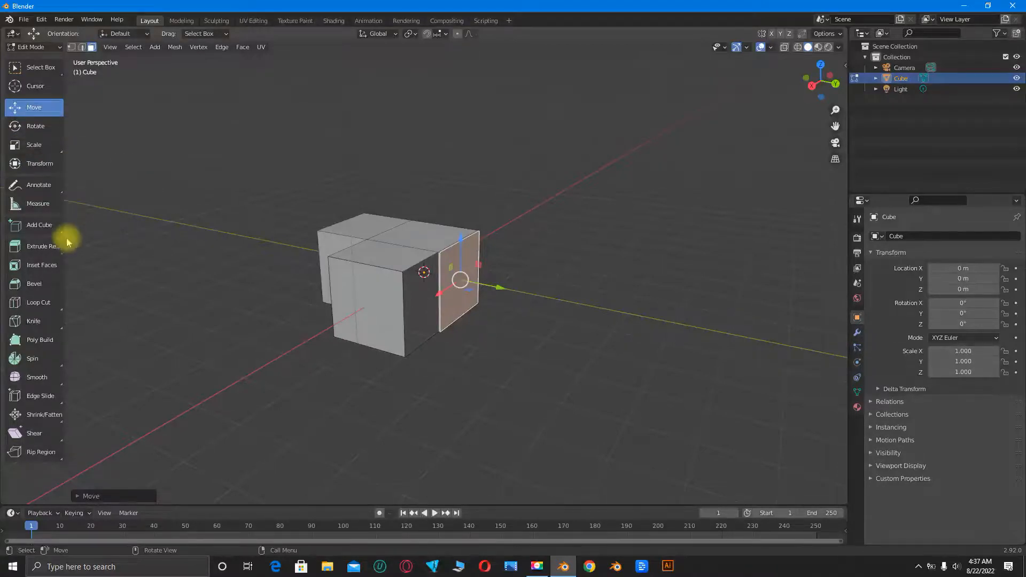
pyautogui.click(62, 314)
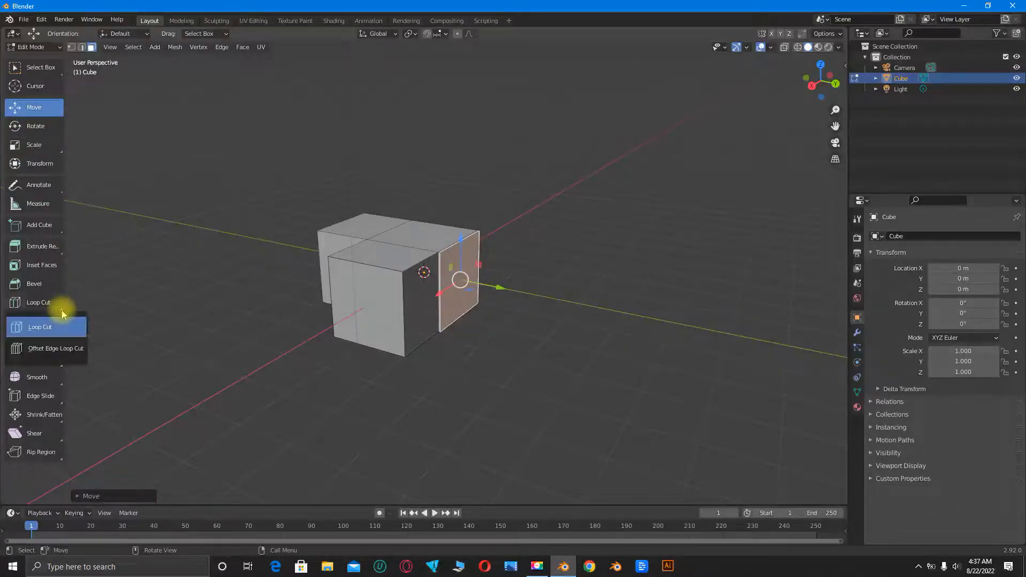